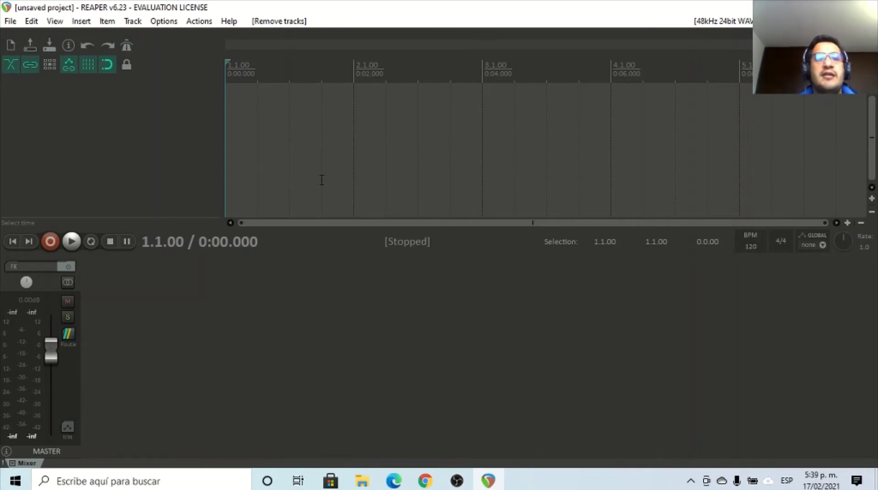
Add Track 1 and load the Surge Synth Team VST3i Surge (2->6ch) instrument on it.
{"action": "double_click", "coordinate": [50, 103]}
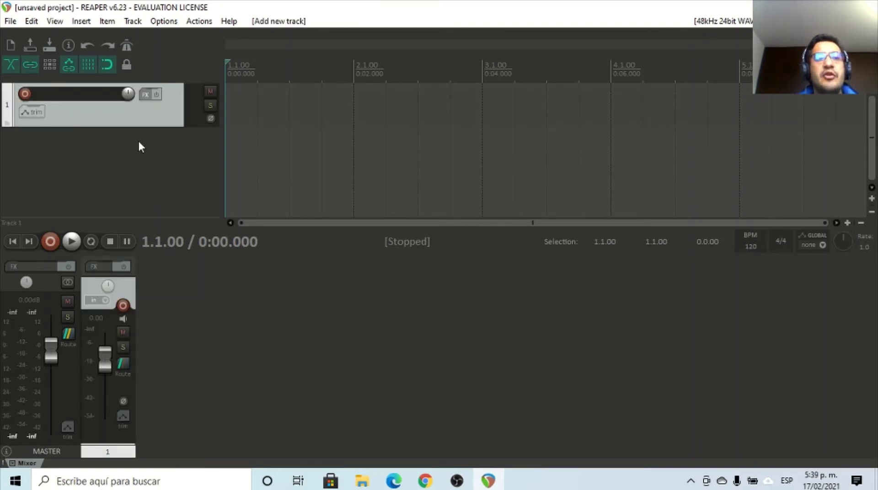
{"action": "left_click", "coordinate": [145, 94]}
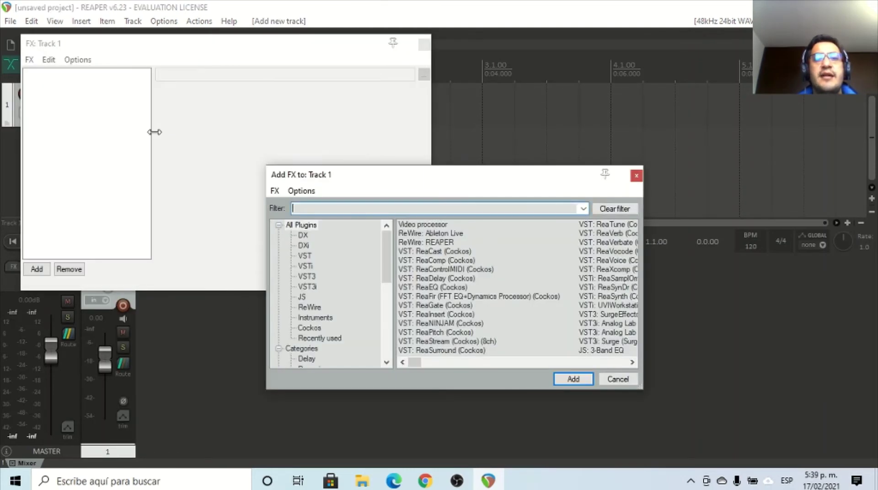
{"action": "left_click_drag", "start_coordinate": [392, 236], "coordinate": [361, 371]}
{"action": "left_click", "coordinate": [325, 318]}
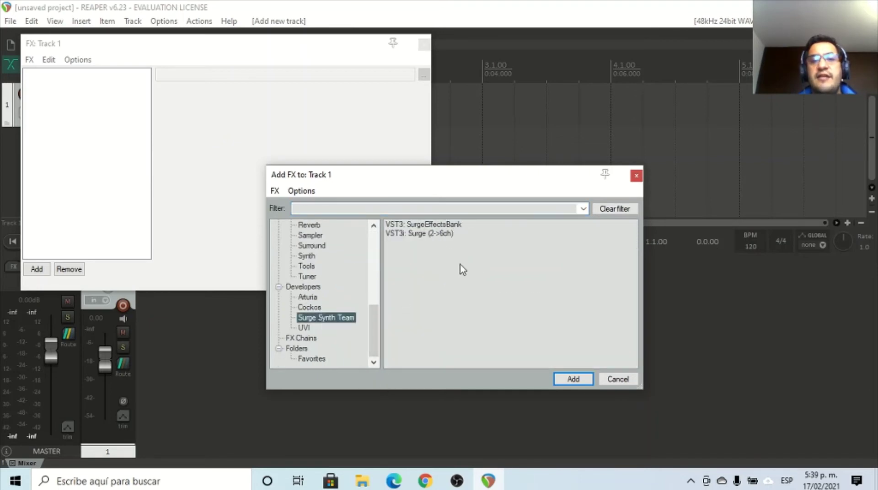
{"action": "left_click", "coordinate": [429, 233]}
{"action": "left_click", "coordinate": [575, 379]}
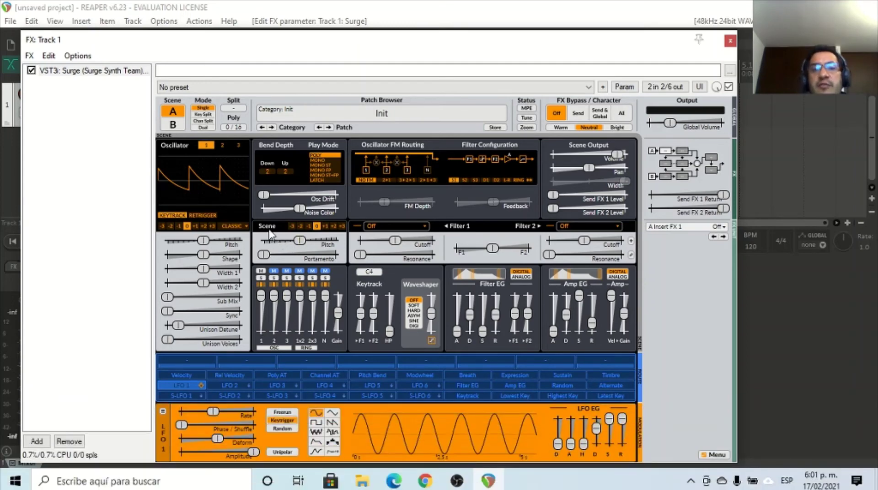
Try a Sine oscillator 1 in LATCH play mode, then switch it to a Classic sawtooth.
{"action": "left_click", "coordinate": [243, 227]}
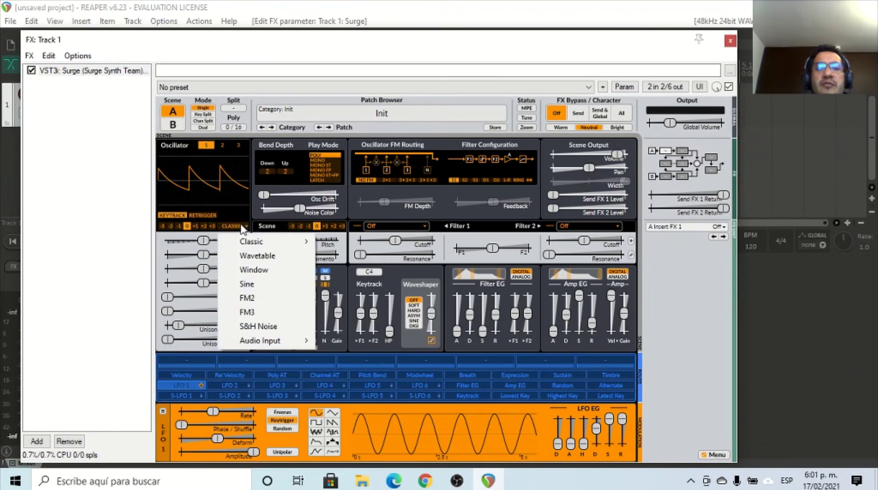
{"action": "left_click", "coordinate": [265, 285]}
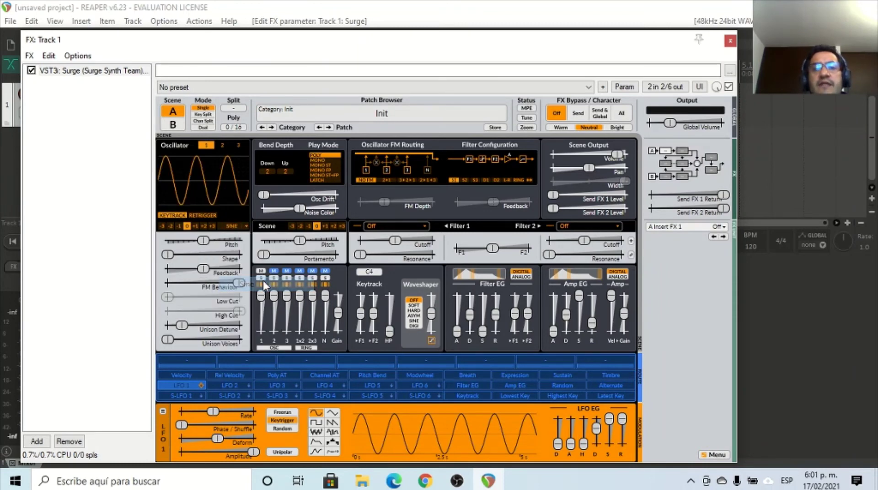
{"action": "left_click", "coordinate": [317, 180]}
{"action": "left_click", "coordinate": [239, 226]}
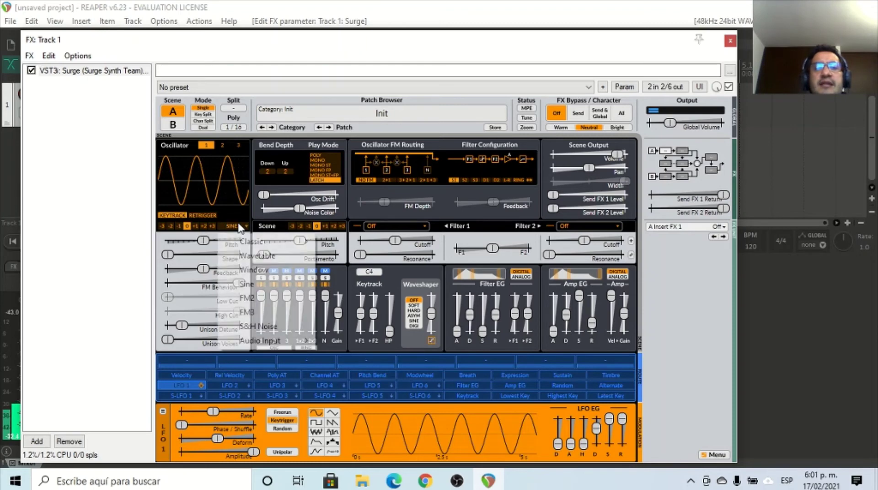
{"action": "left_click", "coordinate": [274, 244]}
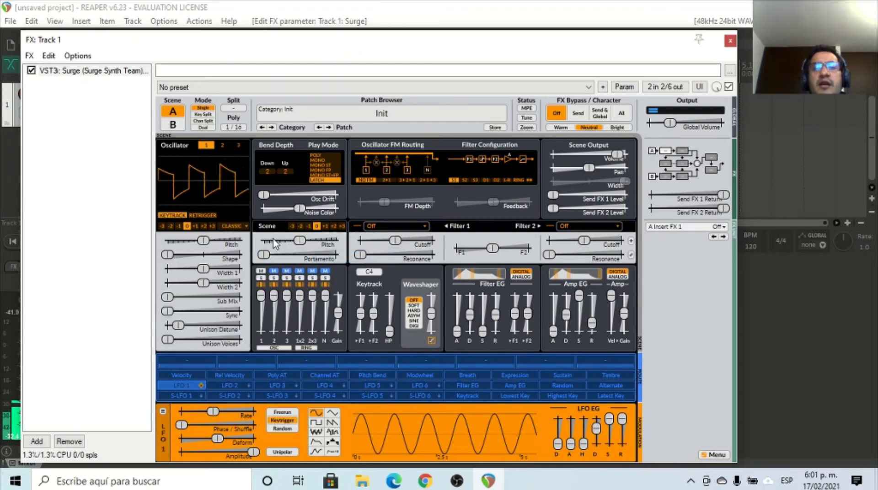
{"action": "left_click", "coordinate": [236, 226]}
{"action": "mouse_move", "coordinate": [260, 235]}
{"action": "left_click", "coordinate": [330, 240]}
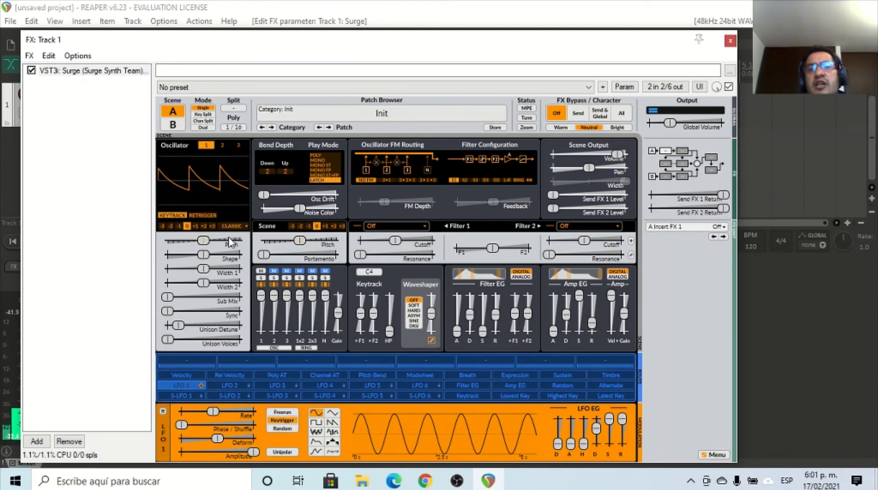
Lower oscillator 1 pitch by about 2.42 semitones and return the play mode to POLY.
{"action": "left_click_drag", "start_coordinate": [231, 243], "coordinate": [205, 254]}
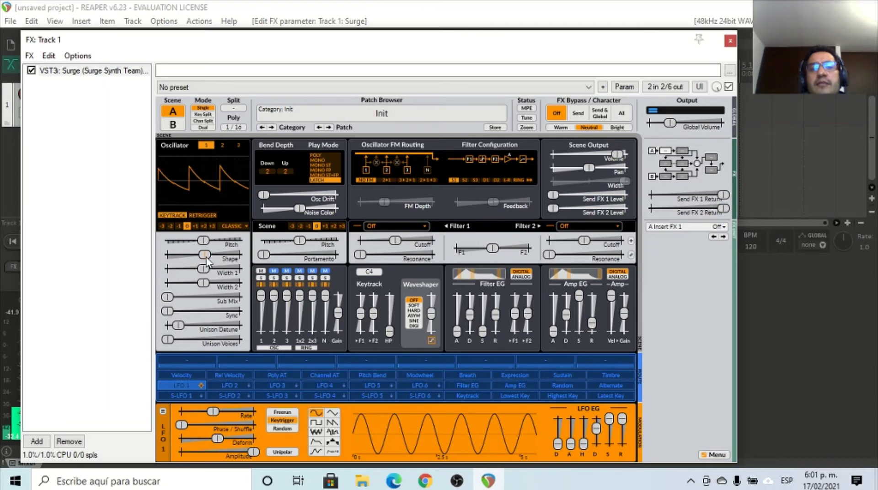
{"action": "left_click", "coordinate": [311, 155]}
{"action": "left_click", "coordinate": [223, 145]}
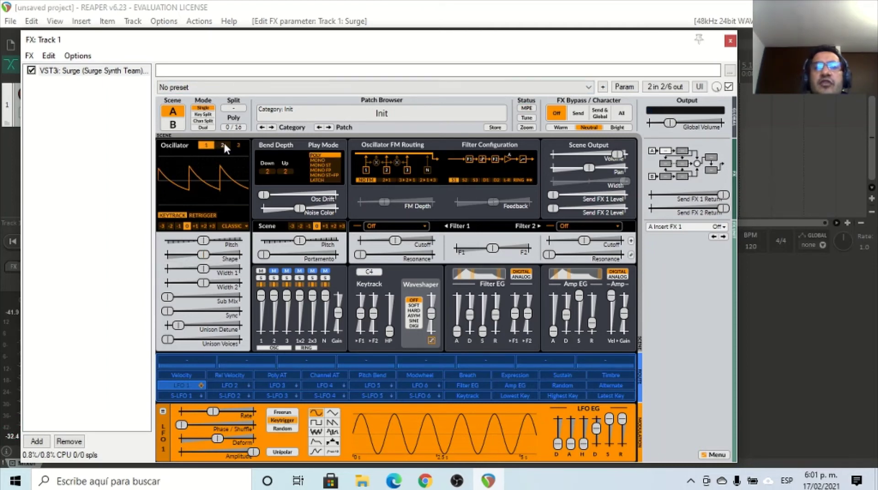
{"action": "left_click", "coordinate": [208, 146]}
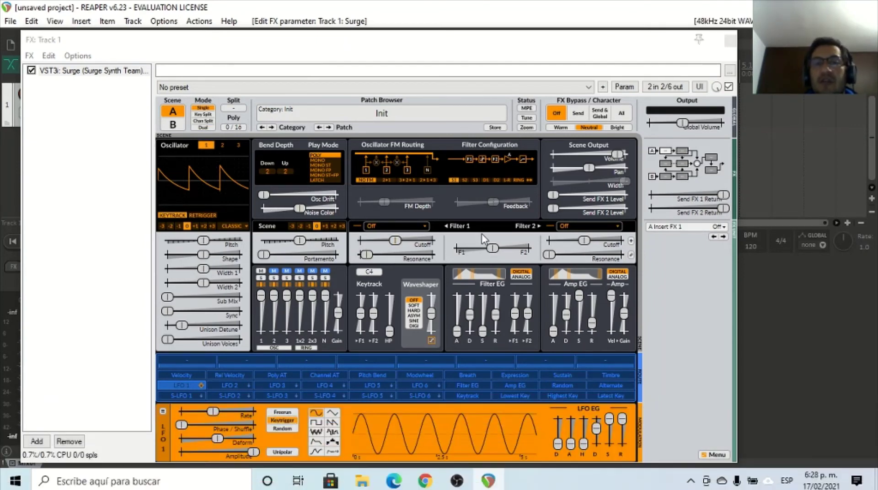
Hold a note in LATCH play mode and set Filter 1 to a 24 dB lowpass.
{"action": "left_click", "coordinate": [425, 227]}
{"action": "mouse_move", "coordinate": [459, 269]}
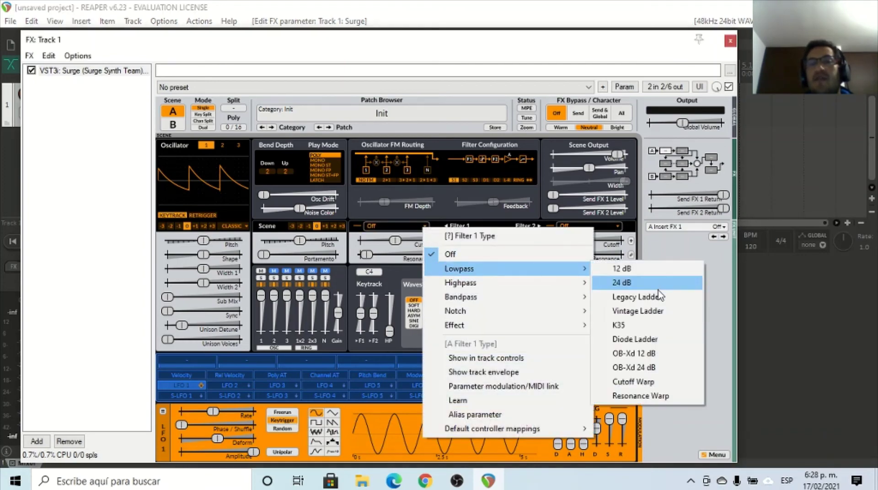
{"action": "left_click", "coordinate": [497, 64]}
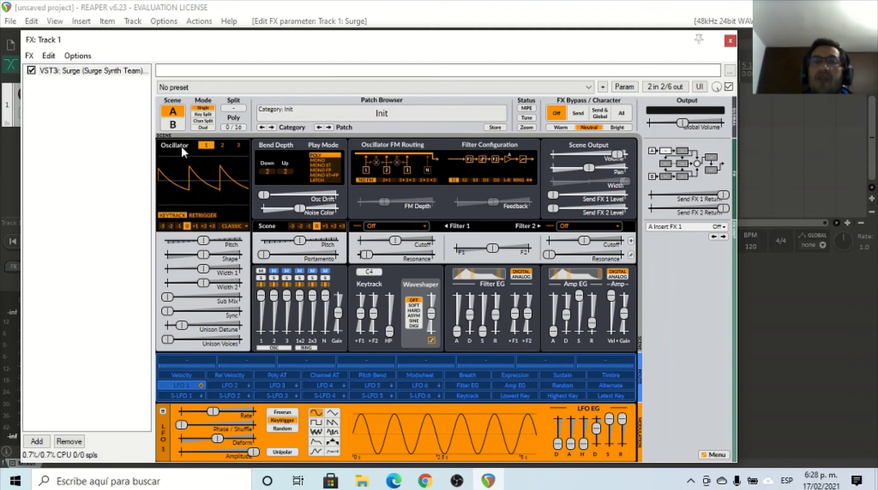
{"action": "left_click", "coordinate": [314, 180]}
{"action": "right_click", "coordinate": [417, 225]}
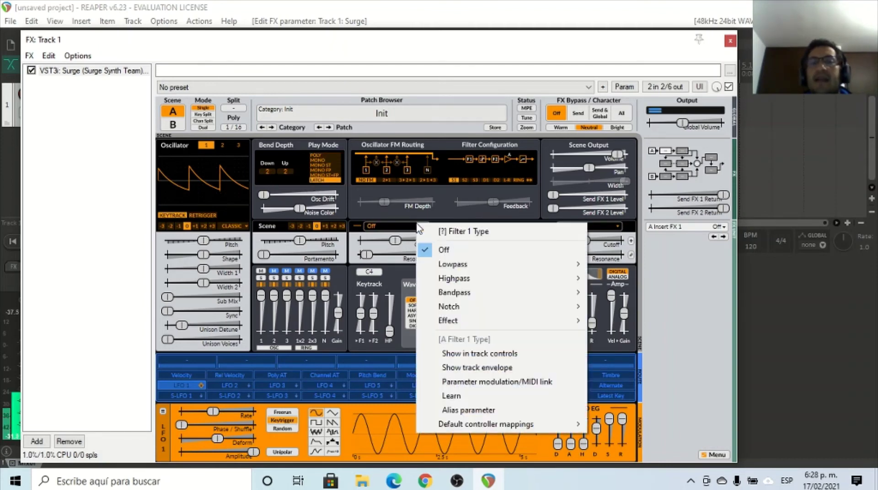
{"action": "mouse_move", "coordinate": [486, 262]}
{"action": "left_click", "coordinate": [645, 278]}
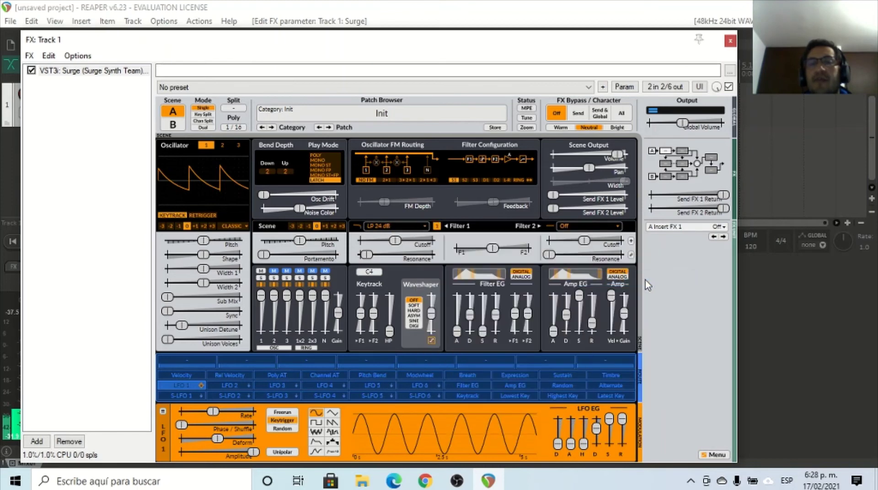
Raise Filter 1 cutoff to about 10690 Hz and resonance to 97.50 %, then return to POLY.
{"action": "left_click", "coordinate": [395, 242]}
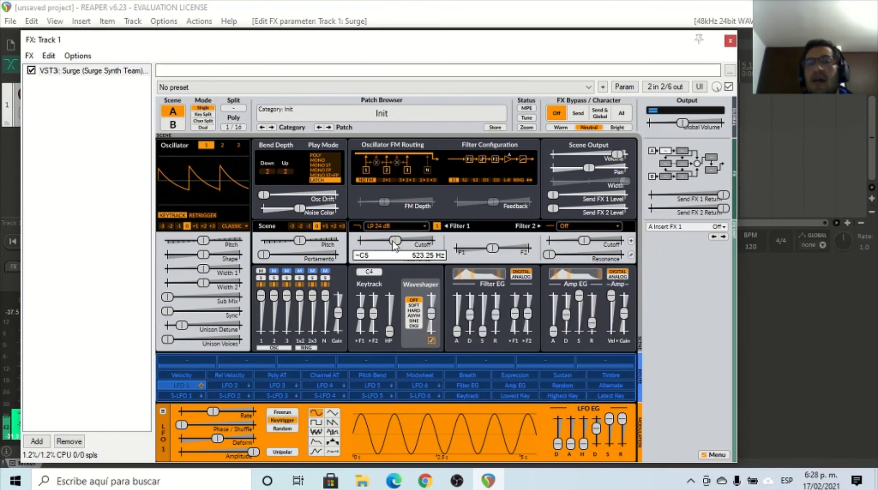
{"action": "mouse_move", "coordinate": [394, 242]}
{"action": "left_mouse_down"}
{"action": "mouse_move", "coordinate": [425, 241]}
{"action": "mouse_move", "coordinate": [379, 241]}
{"action": "mouse_move", "coordinate": [396, 241]}
{"action": "left_mouse_up"}
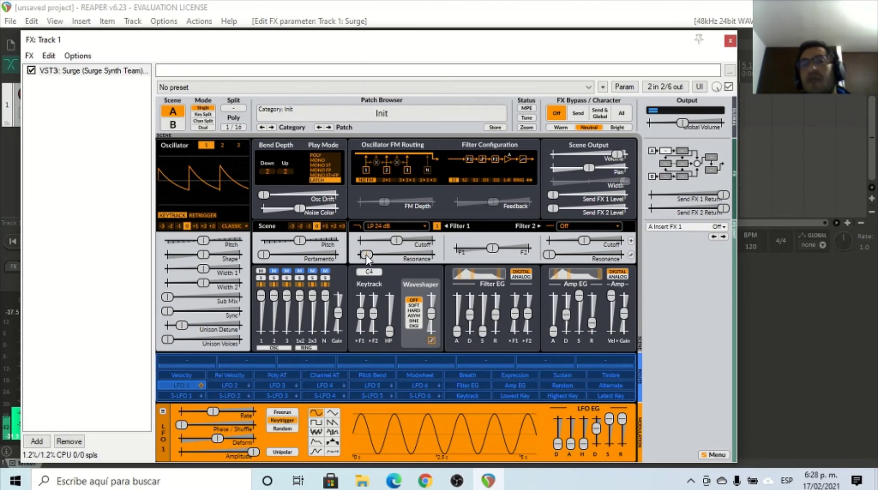
{"action": "left_click", "coordinate": [367, 258]}
{"action": "left_click_drag", "start_coordinate": [365, 255], "coordinate": [396, 241]}
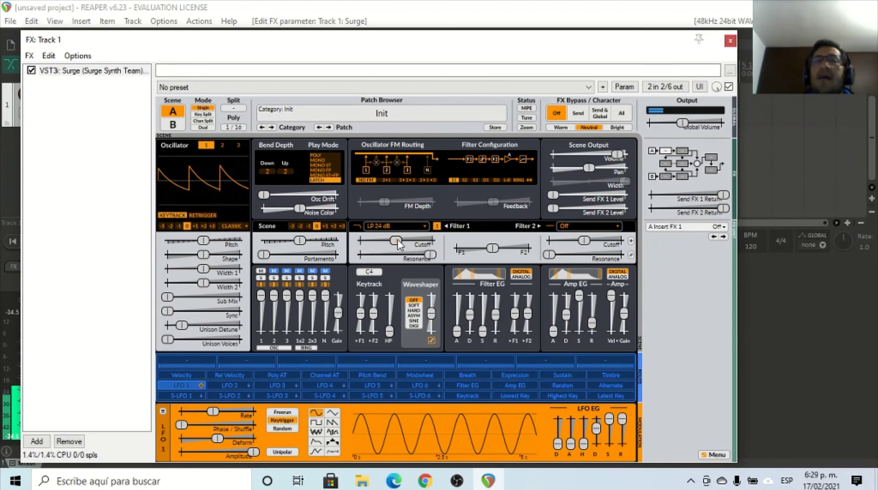
{"action": "left_click", "coordinate": [318, 155]}
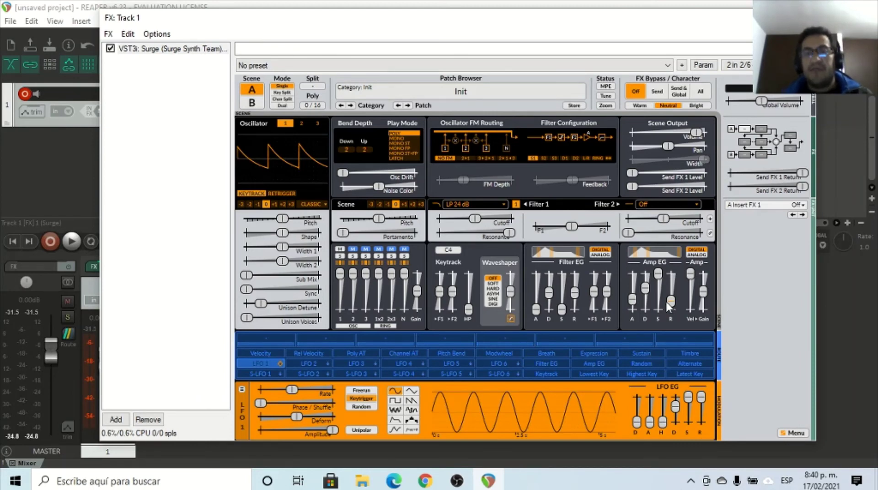
Audition amp envelope attack at 0.718 s and about 1 s, then shorten it again.
{"action": "left_click_drag", "start_coordinate": [634, 303], "coordinate": [645, 288]}
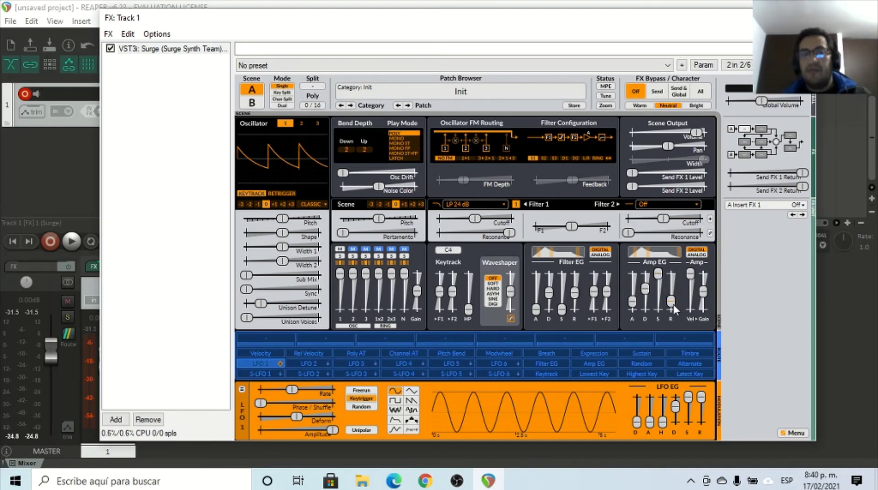
{"action": "mouse_move", "coordinate": [632, 301]}
{"action": "left_mouse_down"}
{"action": "mouse_move", "coordinate": [633, 310]}
{"action": "mouse_move", "coordinate": [639, 303]}
{"action": "left_mouse_up"}
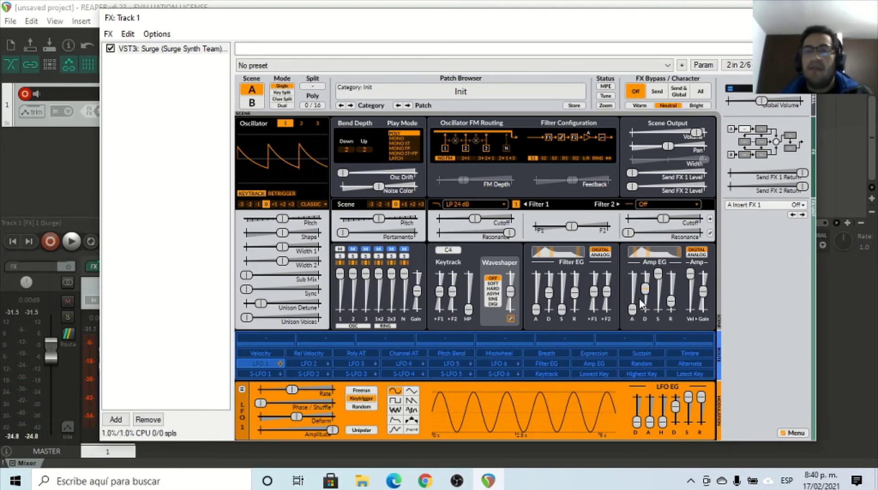
{"action": "left_click_drag", "start_coordinate": [632, 309], "coordinate": [635, 288]}
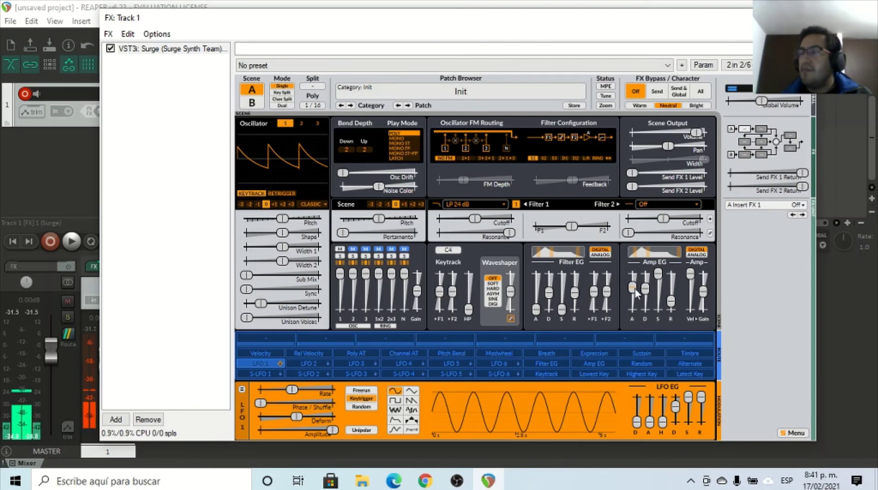
{"action": "left_click_drag", "start_coordinate": [634, 288], "coordinate": [632, 303]}
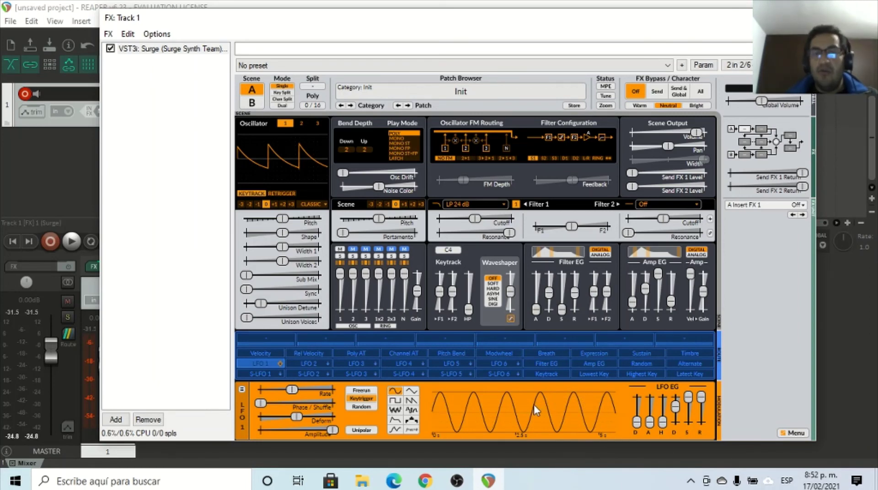
{"action": "left_click", "coordinate": [411, 392]}
{"action": "left_click", "coordinate": [411, 401]}
{"action": "left_click", "coordinate": [395, 401]}
{"action": "left_click", "coordinate": [395, 392]}
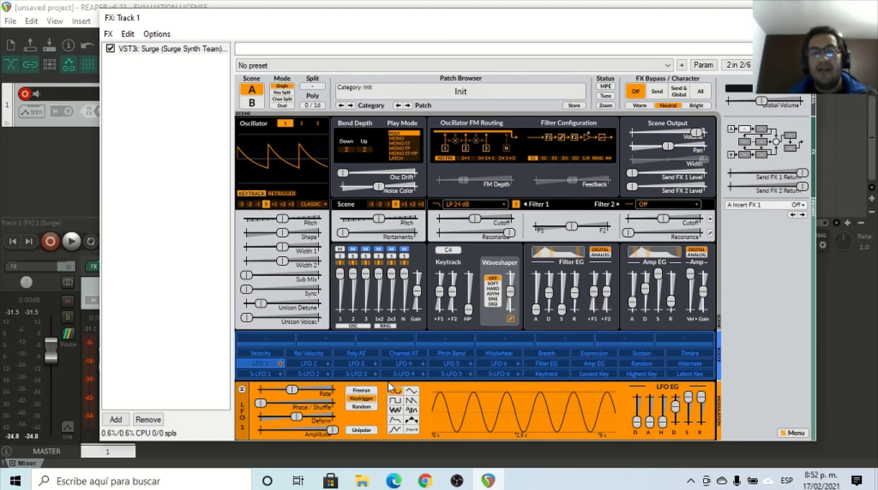
Route LFO 1 to oscillator 1 pitch at +0.66 semitones and raise its rate beyond 8.149 Hz.
{"action": "left_click", "coordinate": [275, 363]}
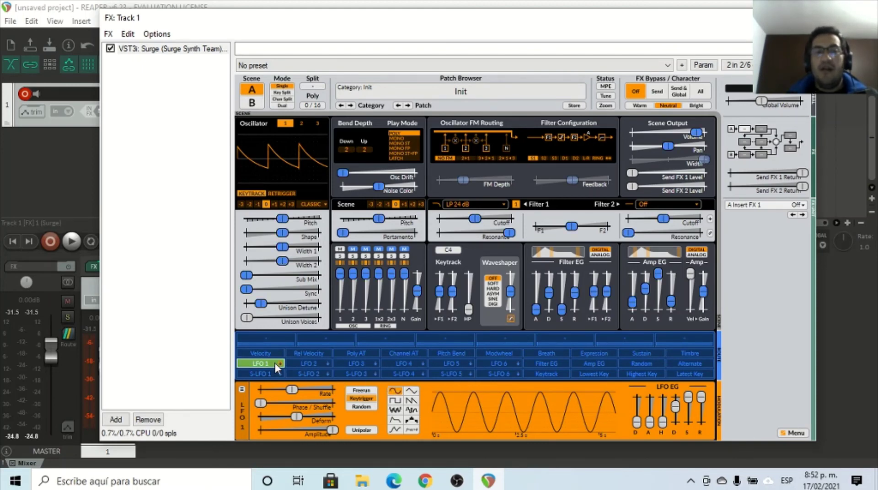
{"action": "left_click", "coordinate": [283, 220]}
{"action": "left_click_drag", "start_coordinate": [283, 220], "coordinate": [305, 220]}
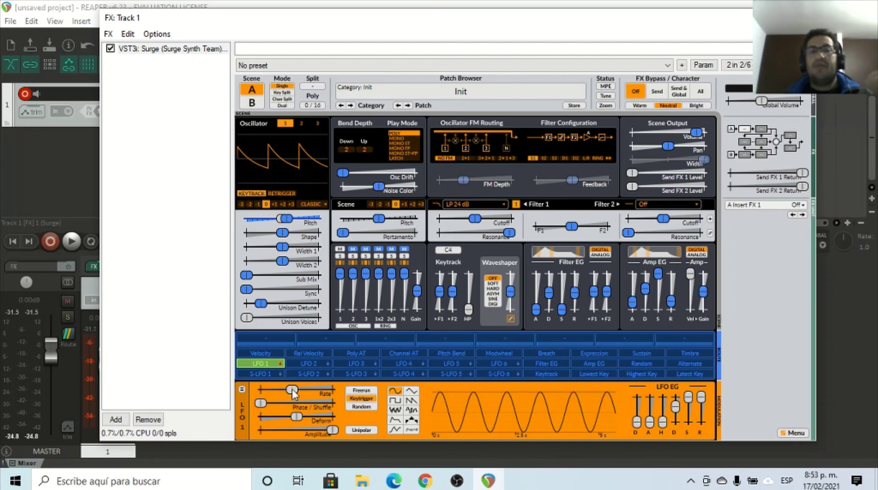
{"action": "left_click_drag", "start_coordinate": [292, 389], "coordinate": [307, 390]}
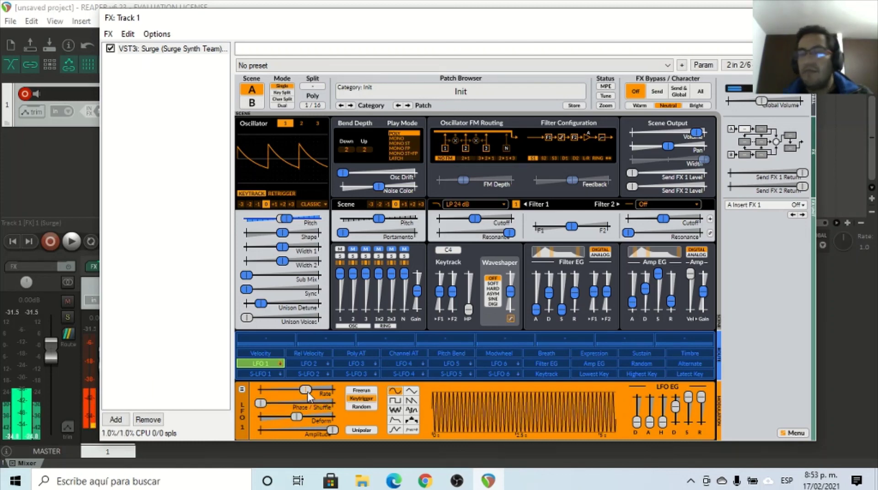
{"action": "left_click_drag", "start_coordinate": [309, 396], "coordinate": [302, 393]}
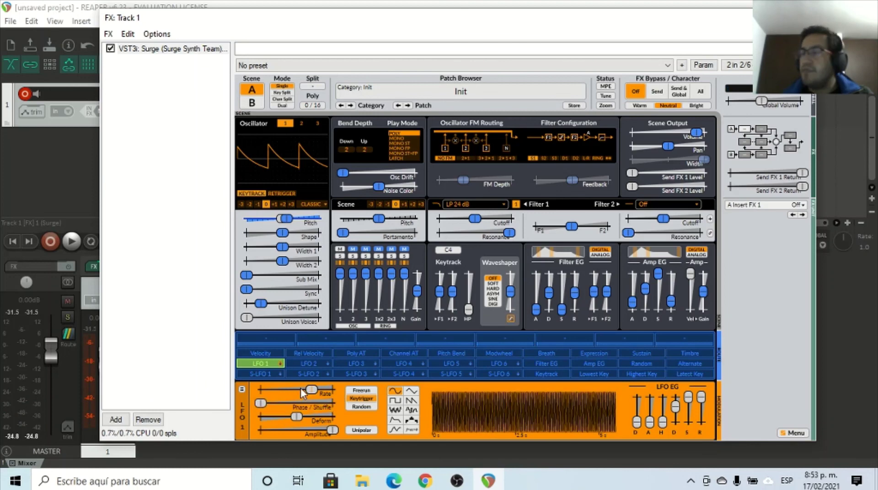